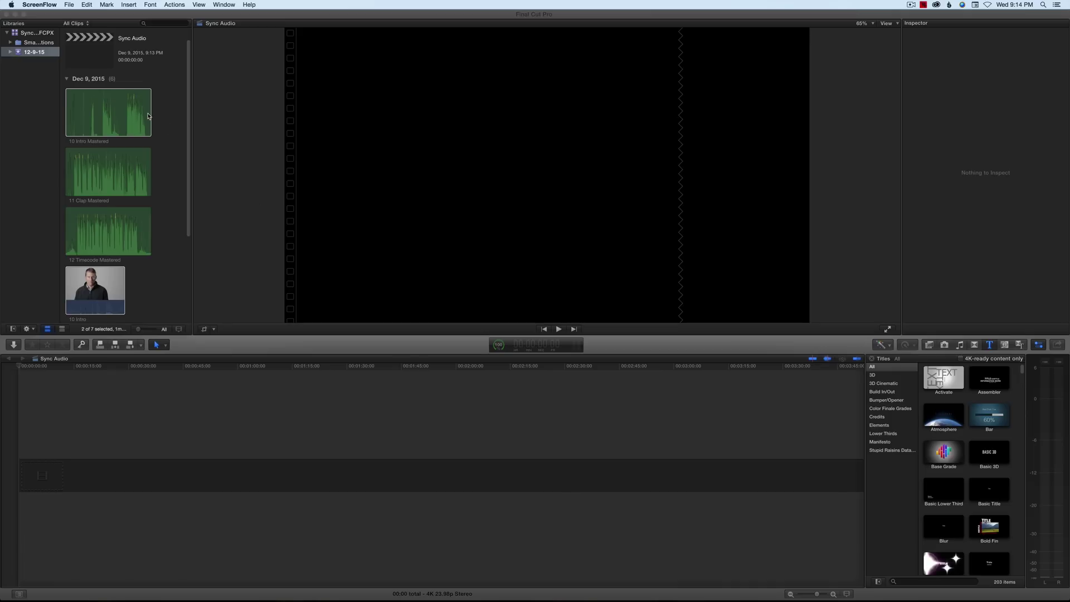
Select the 10 Intro Mastered audio clip in the 12-9-15 event
click(172, 279)
Synchronize 10 Intro with 10 Intro Mastered using Automatic, with Use audio for synchronization on
click(139, 104)
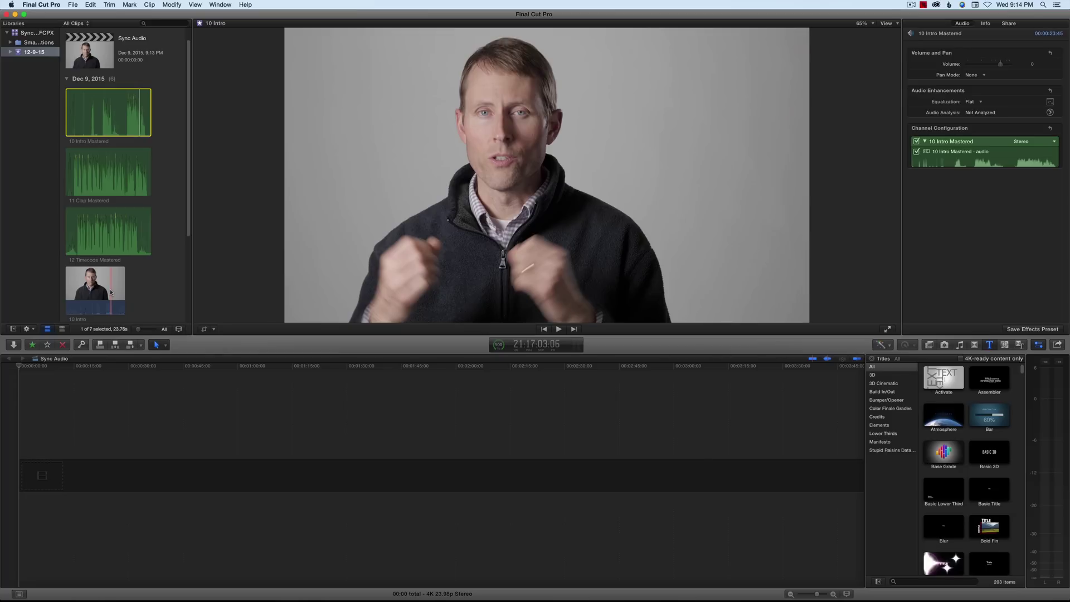
key(super)
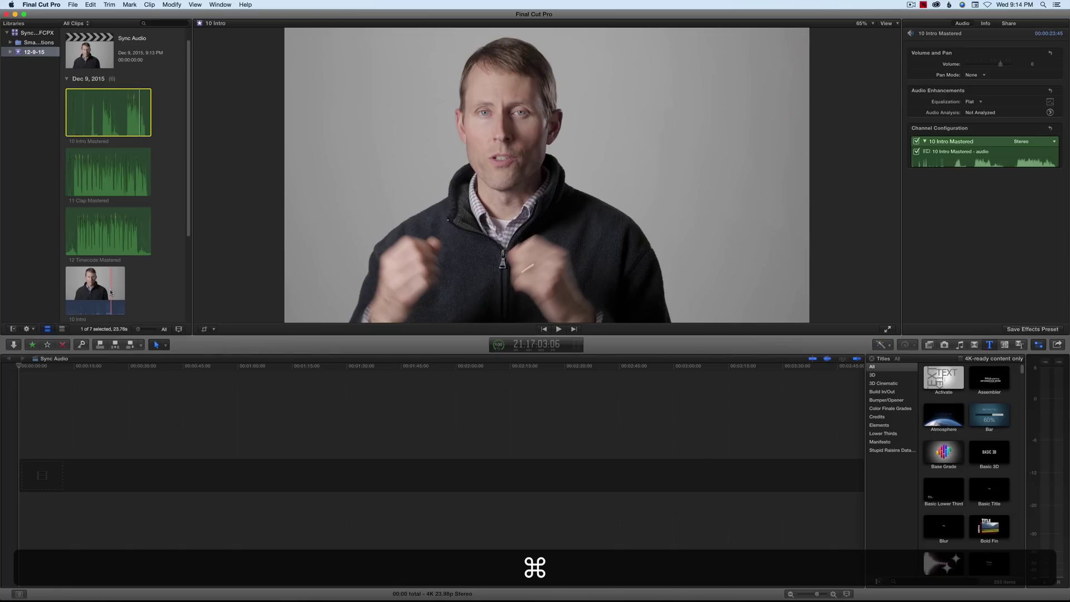
super+click(111, 292)
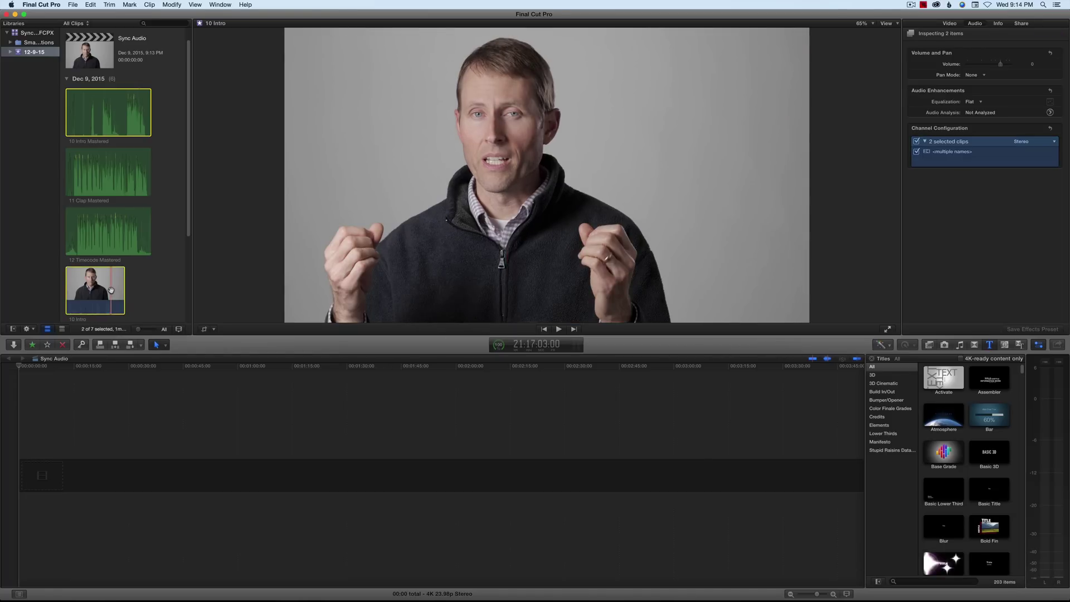
ctrl+click(111, 290)
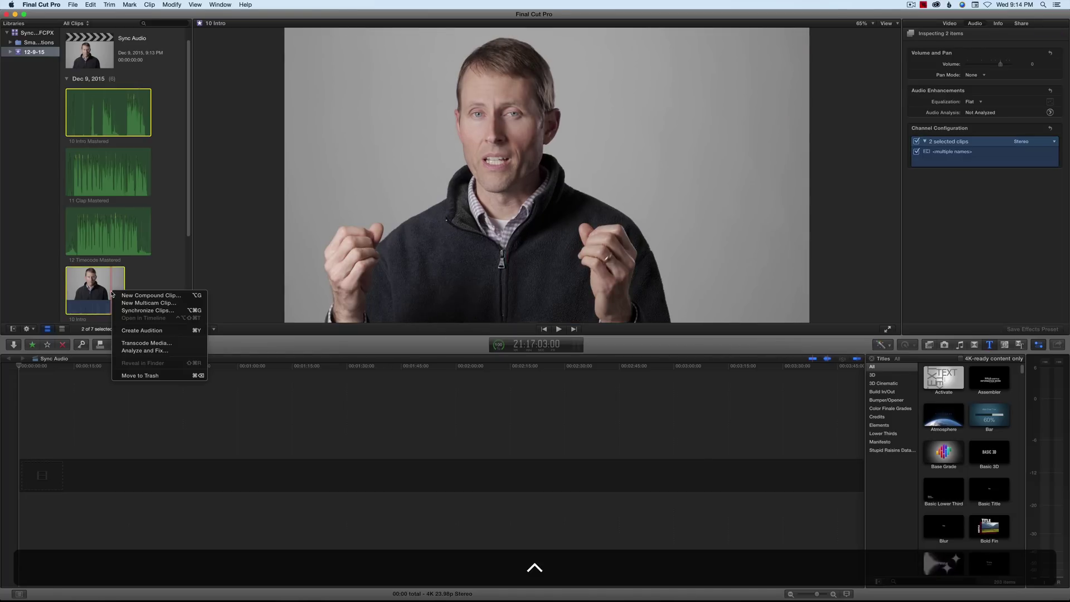
click(150, 315)
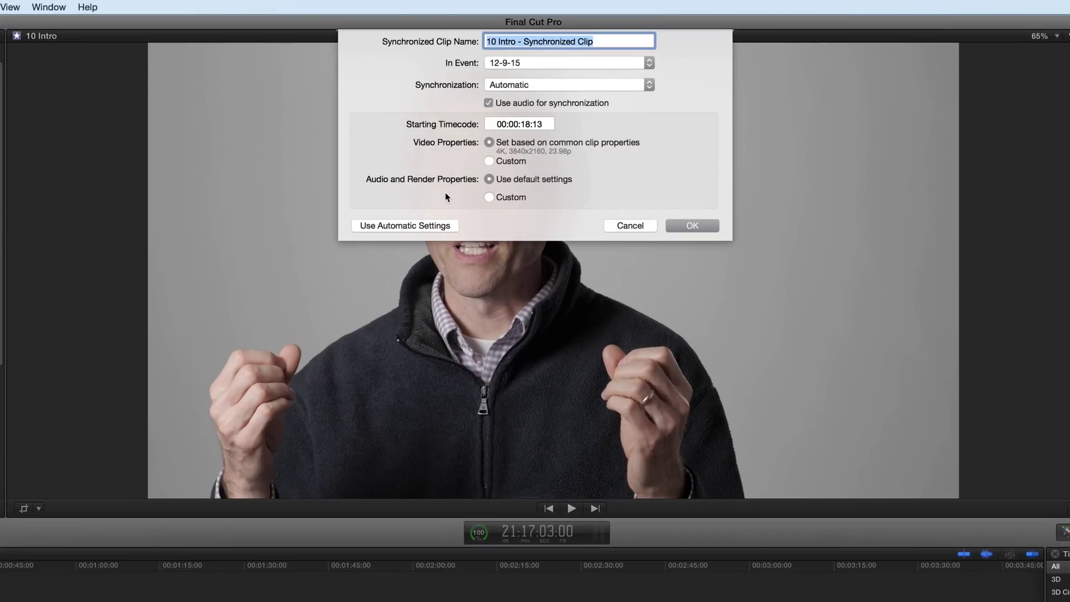
click(416, 226)
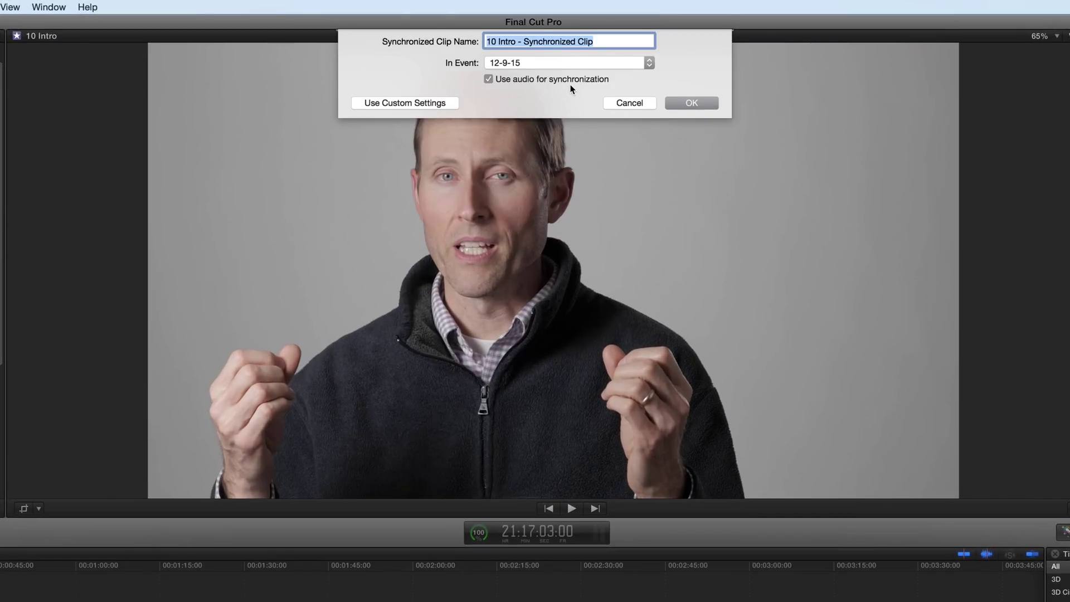
click(421, 103)
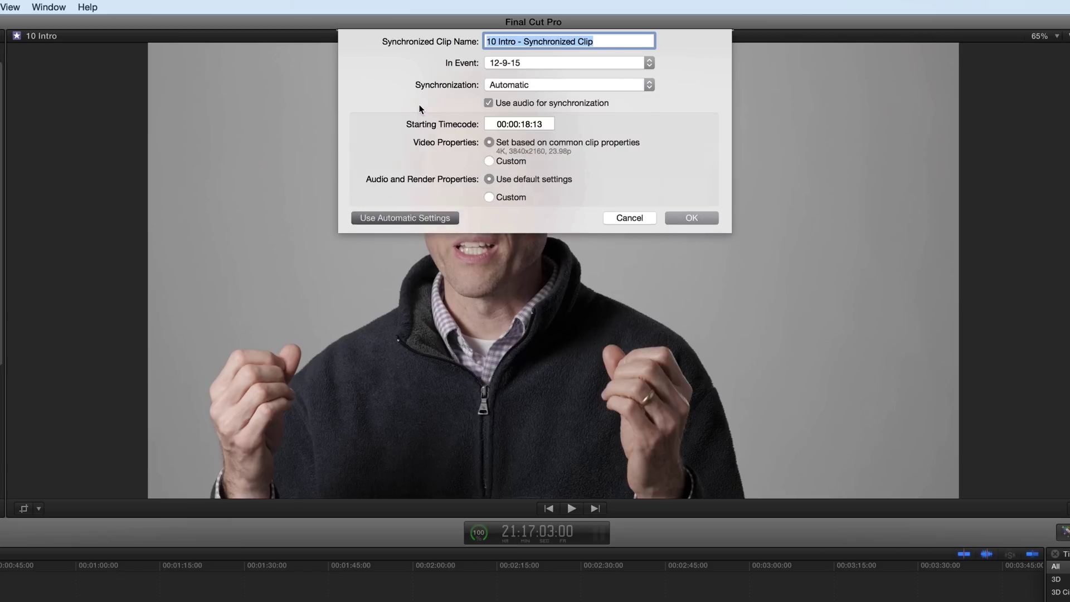
click(640, 86)
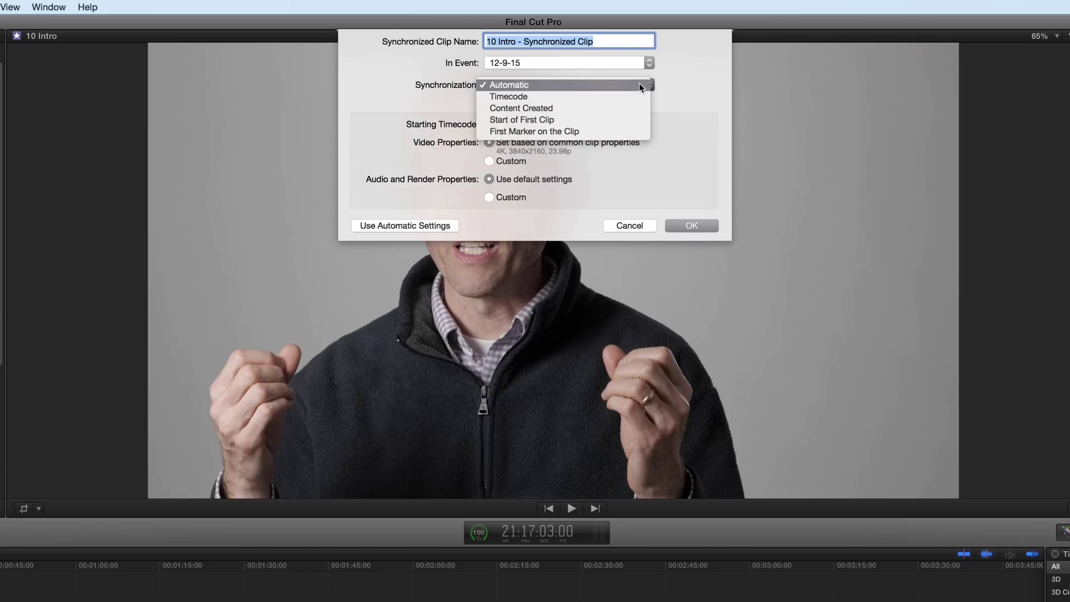
click(640, 83)
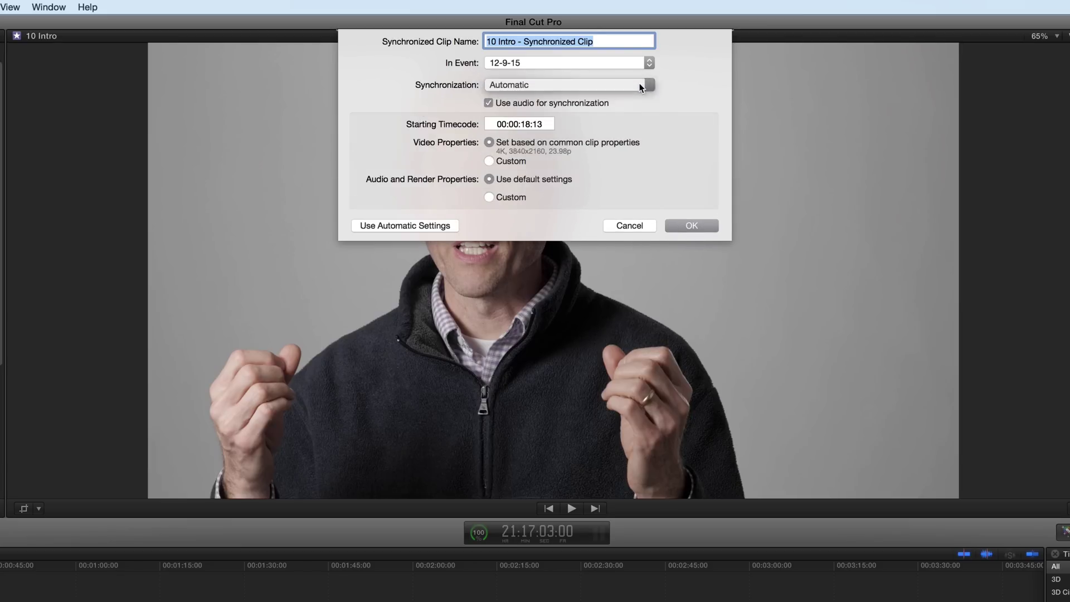
click(488, 104)
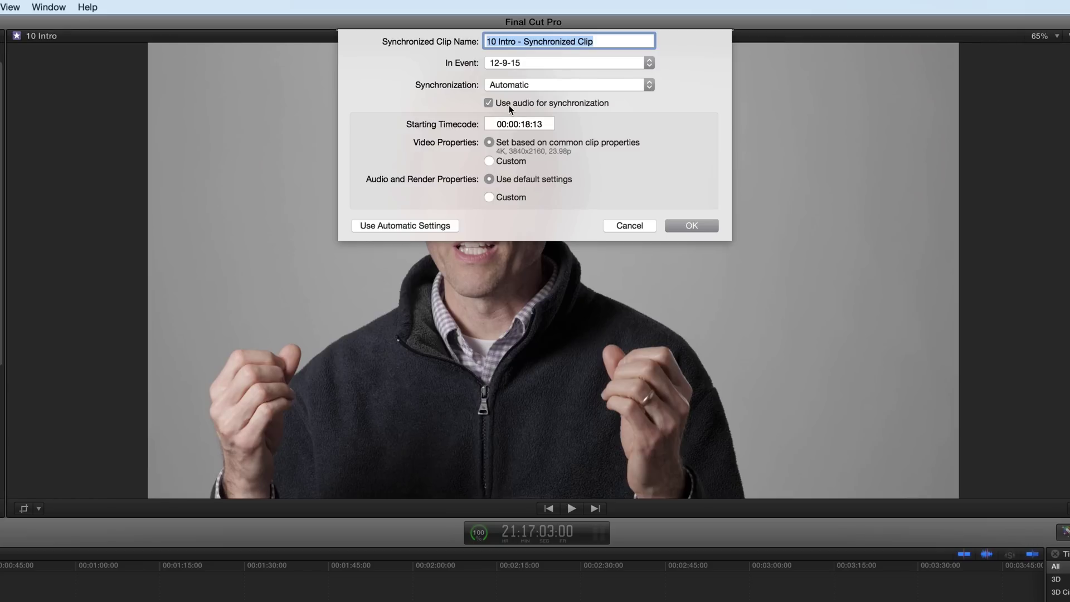
click(705, 227)
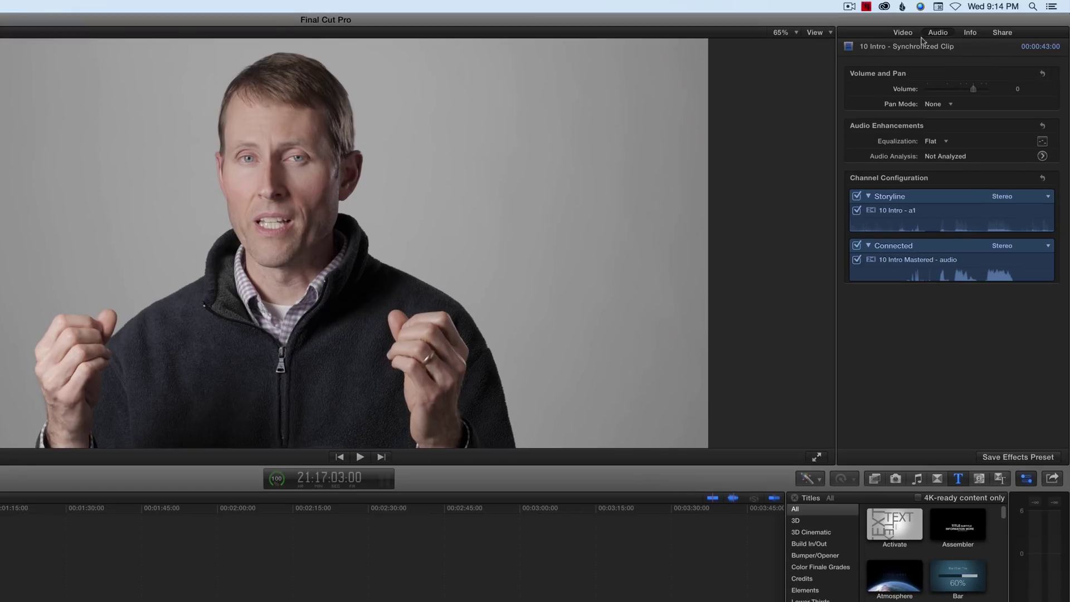
Uncheck the Storyline channel (10 Intro - a1) in the Inspector's Audio channel configuration
click(902, 34)
click(937, 33)
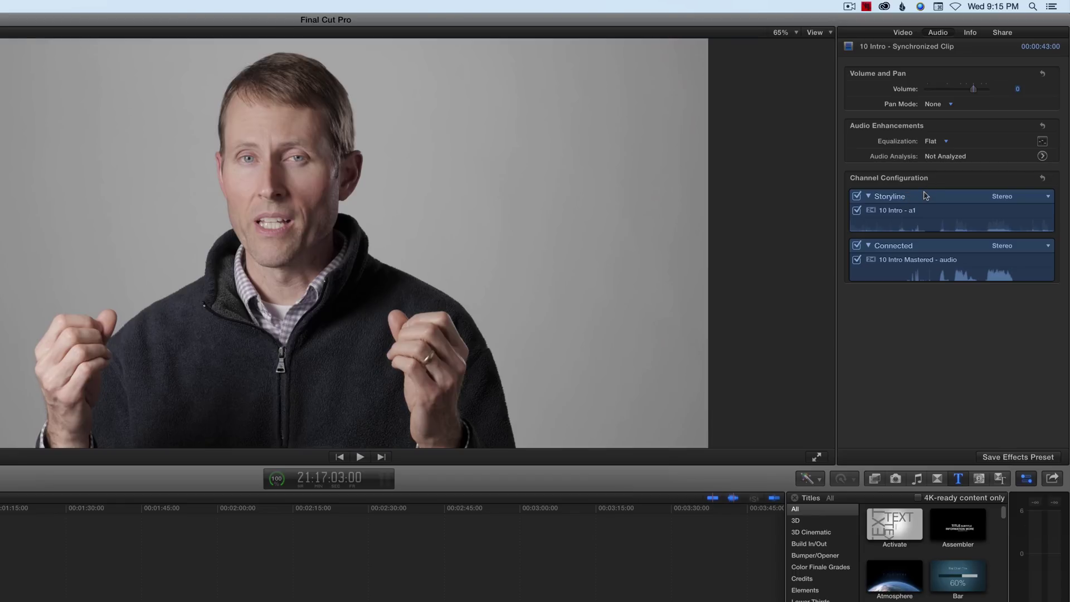
click(856, 195)
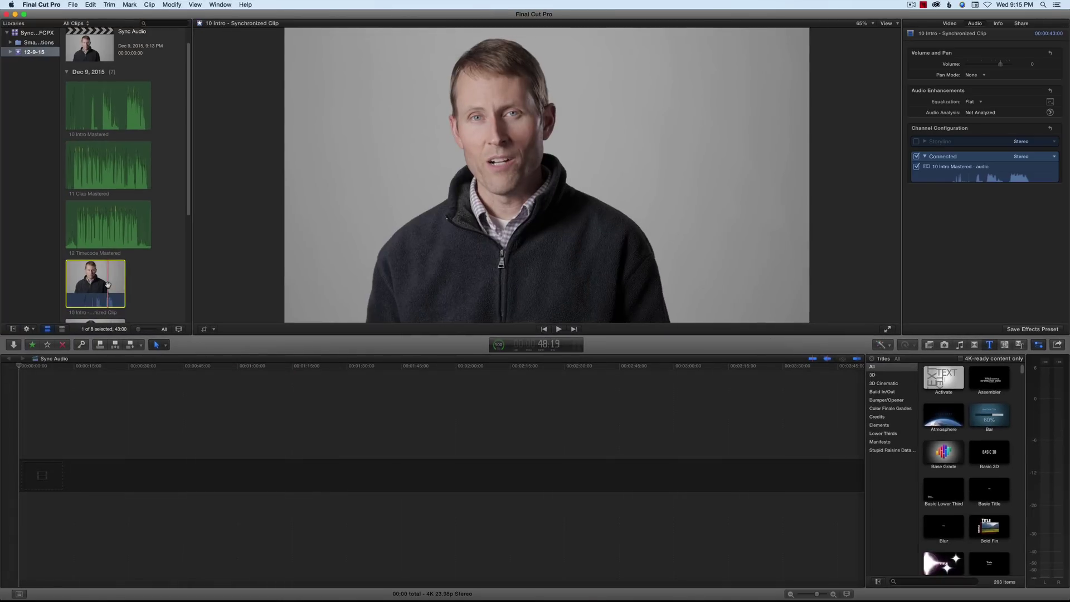
Append the 10 Intro synchronized clip to the Sync Audio timeline and play it briefly
key(e)
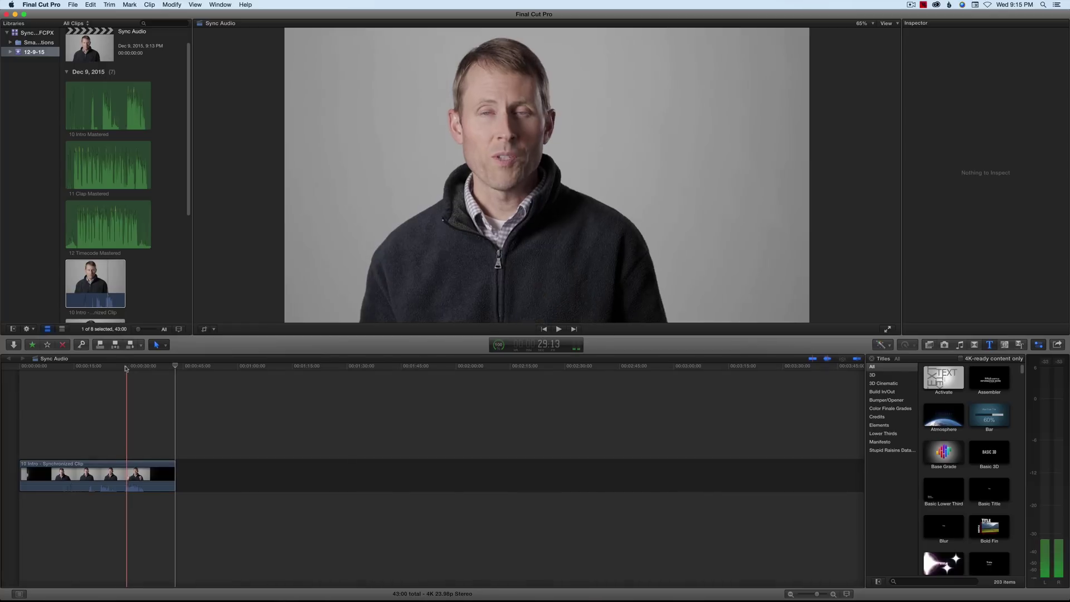
key(space)
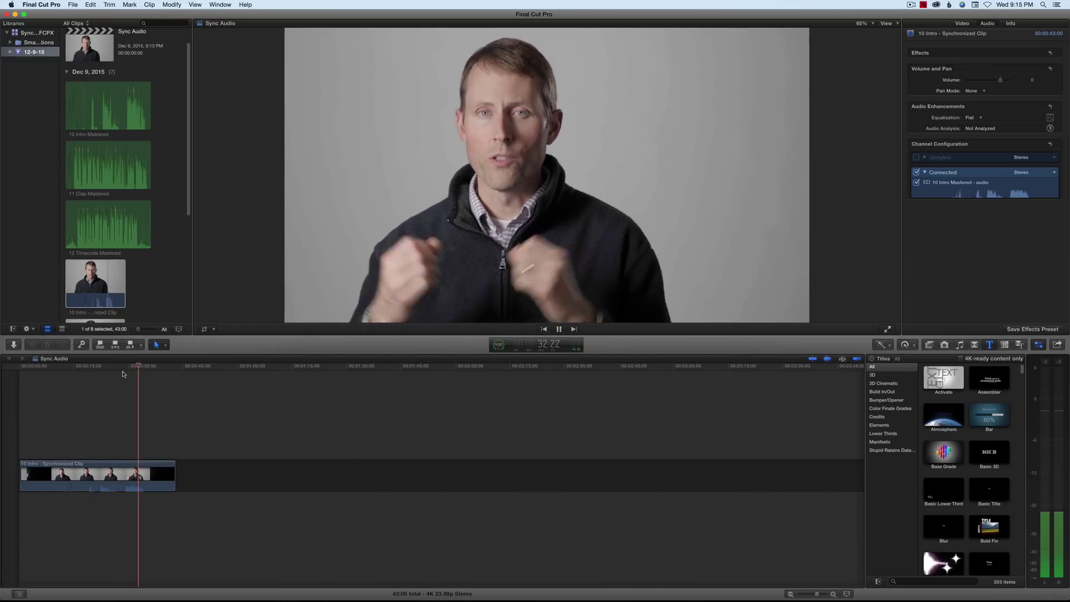
key(space)
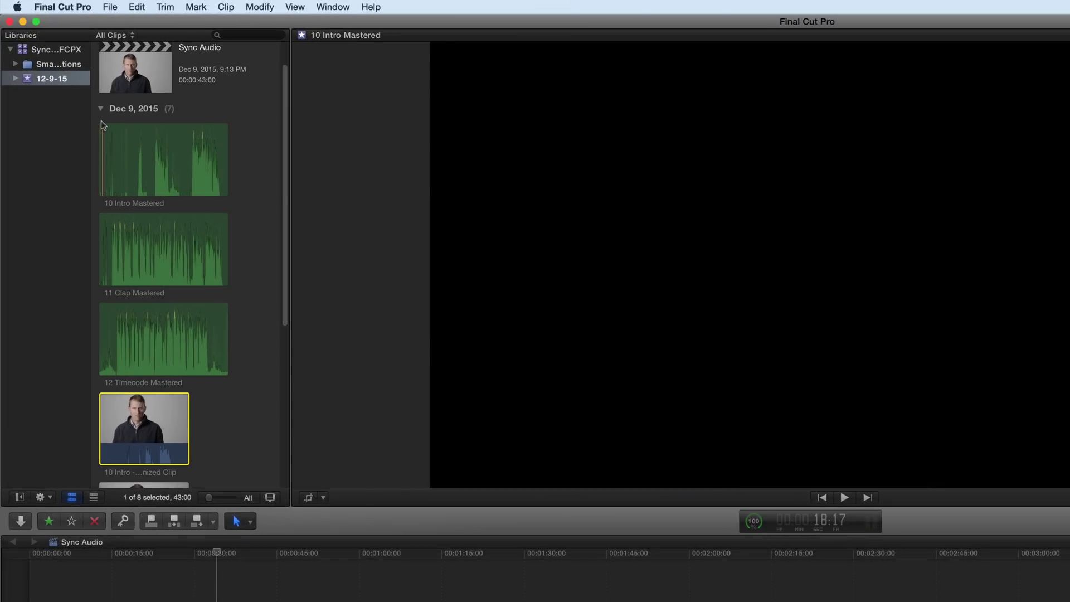
Add a marker to the 10 Intro Mastered audio clip at 18:55
click(101, 123)
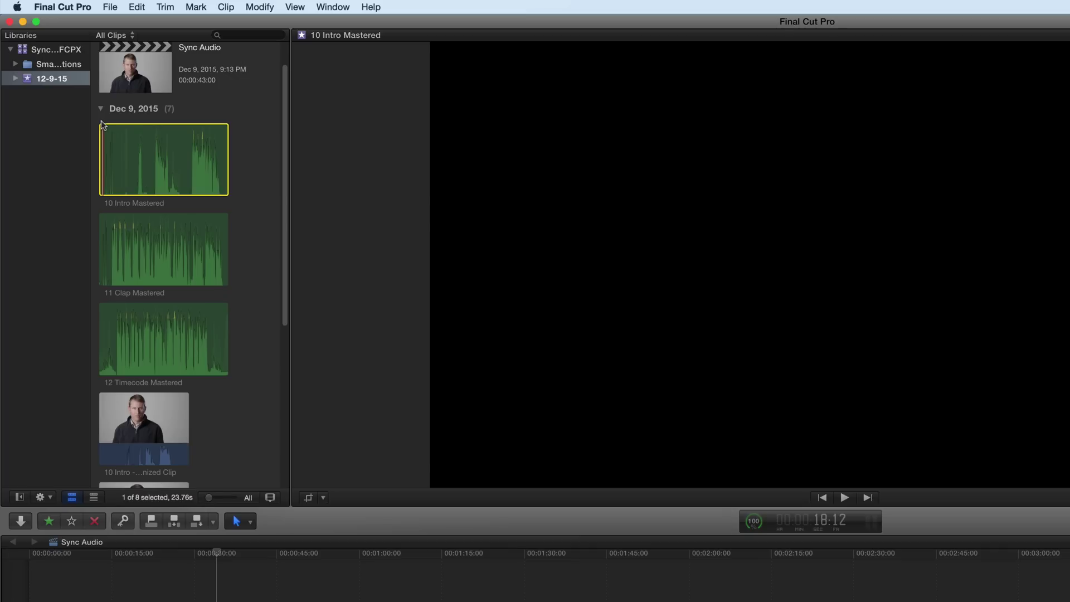
key(space)
key(space)
key(Left)
key(Left)
key(Left)
key(Left)
key(Left)
key(Left)
key(Left)
key(Left)
key(Left)
key(Left)
key(Left)
key(Right)
key(m)
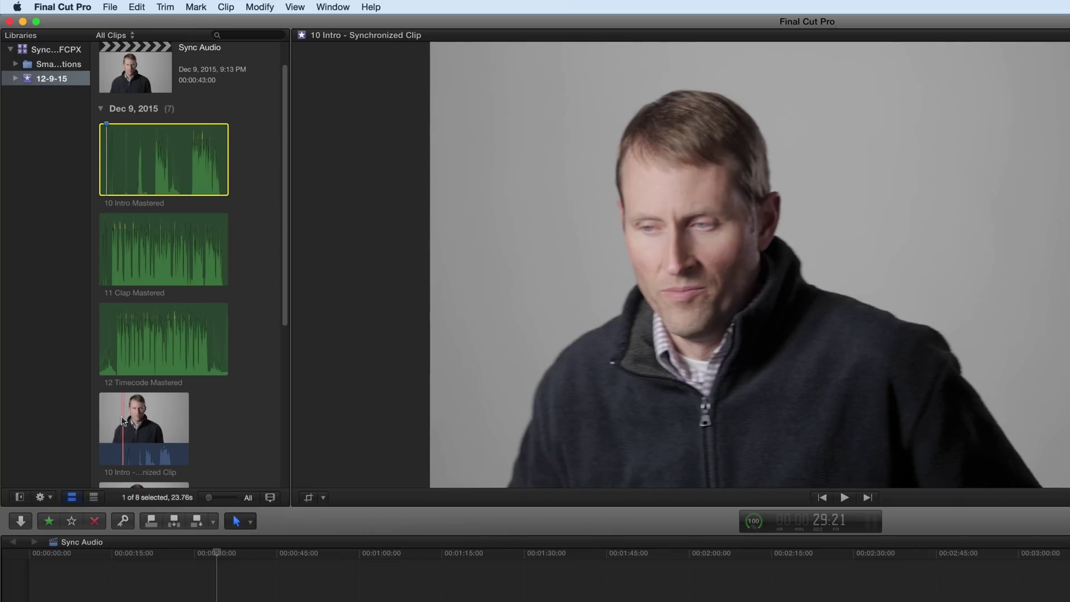
Add a marker on the synchronized clip at the exact hand-clap frame
click(122, 416)
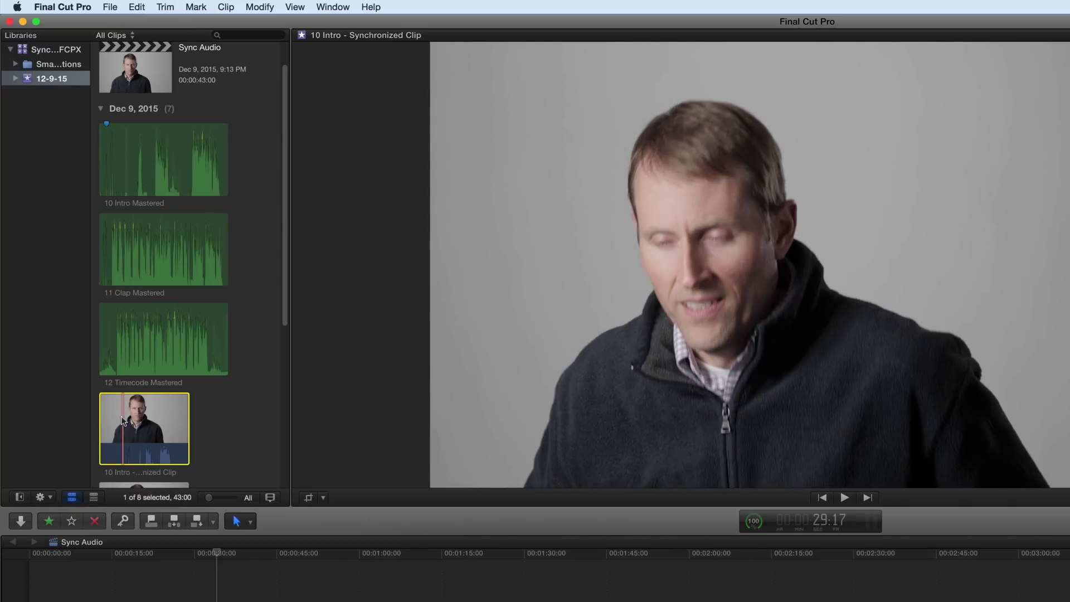
key(space)
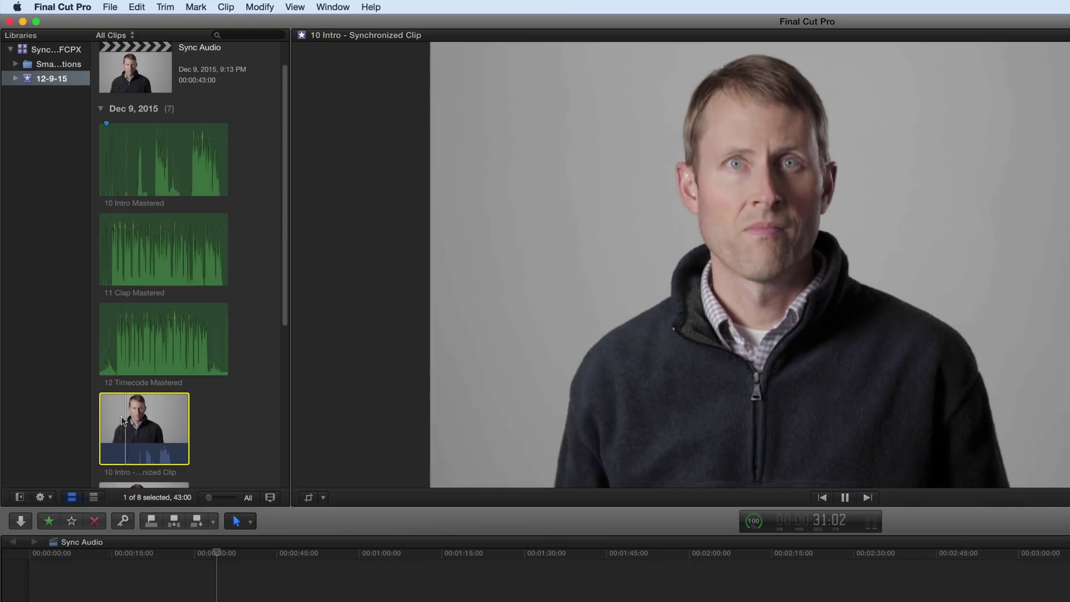
key(space)
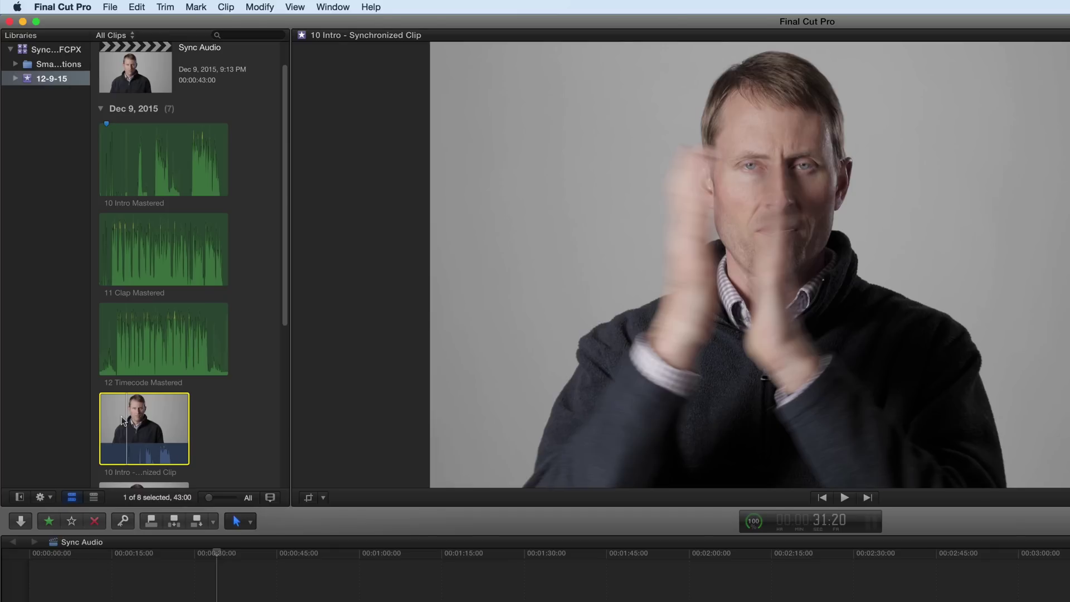
key(Left)
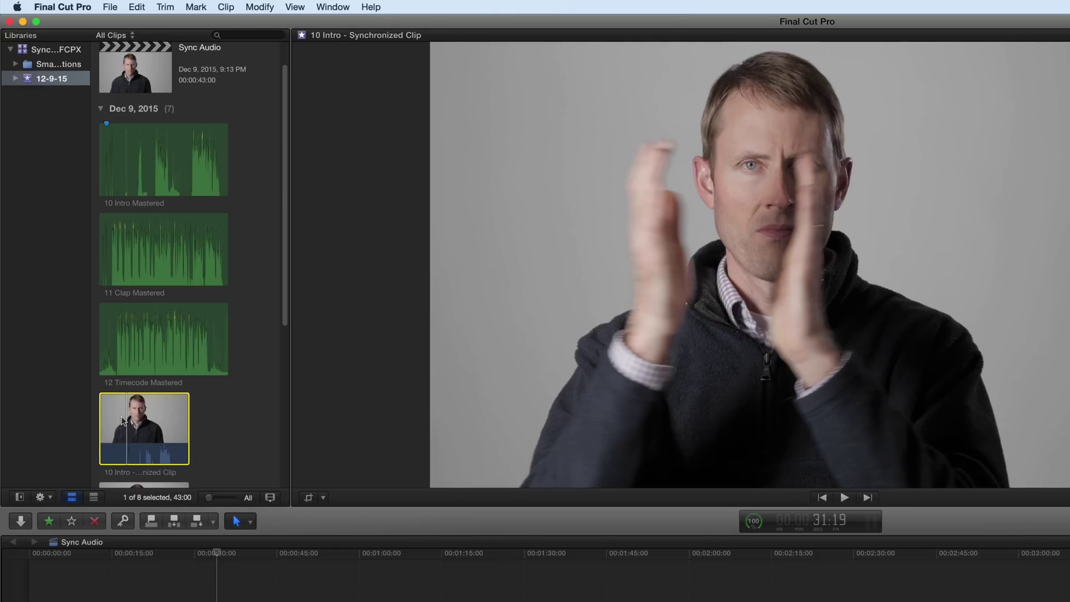
key(Right)
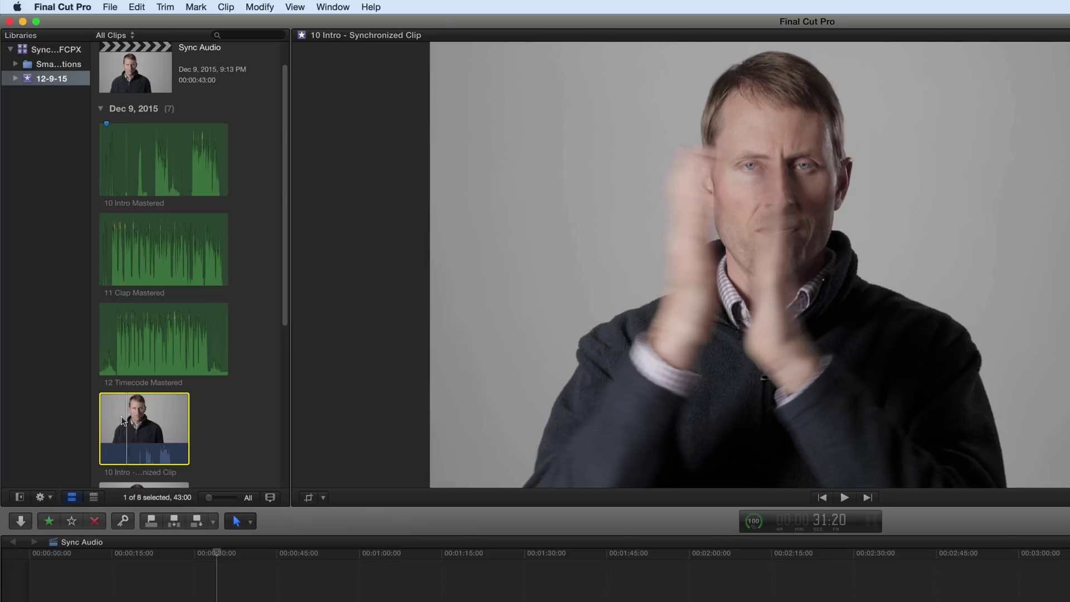
key(Right)
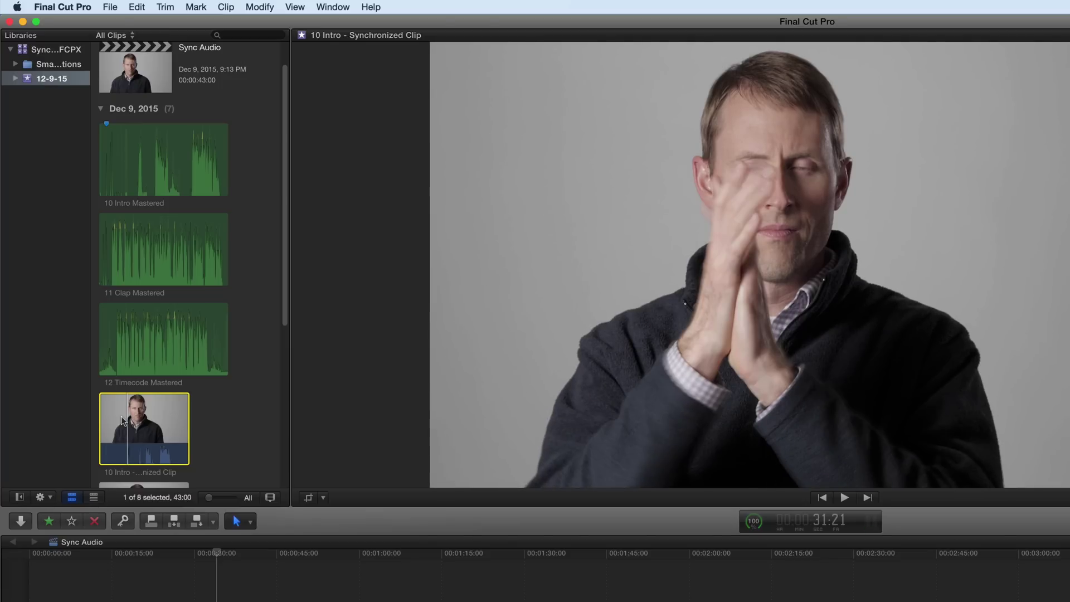
key(m)
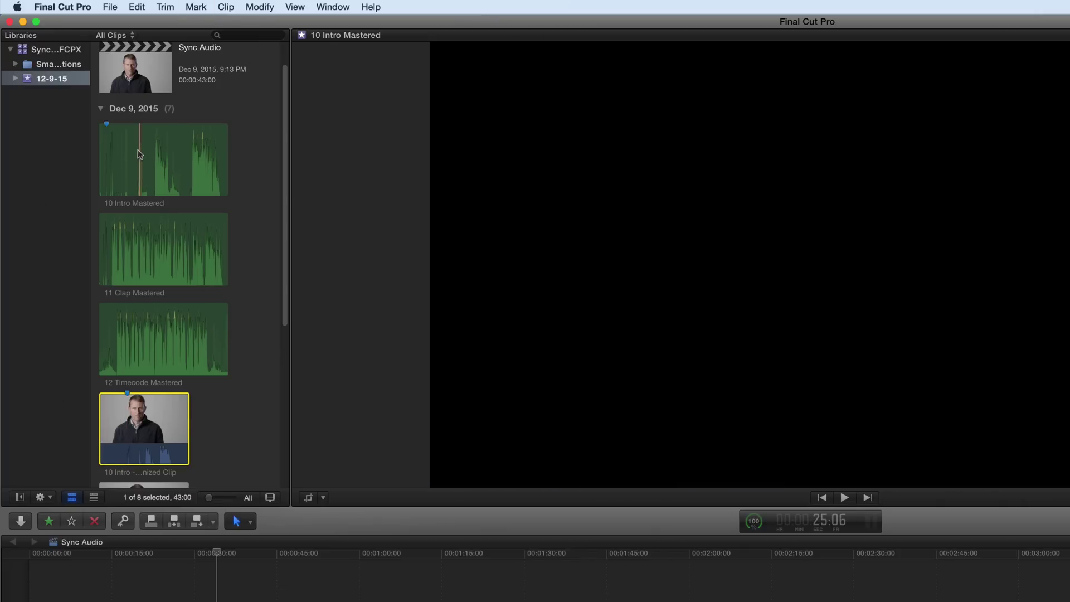
Sync the clips using First Marker on the Clip, mute Storyline audio, and append the result
super+click(139, 149)
right_click(141, 152)
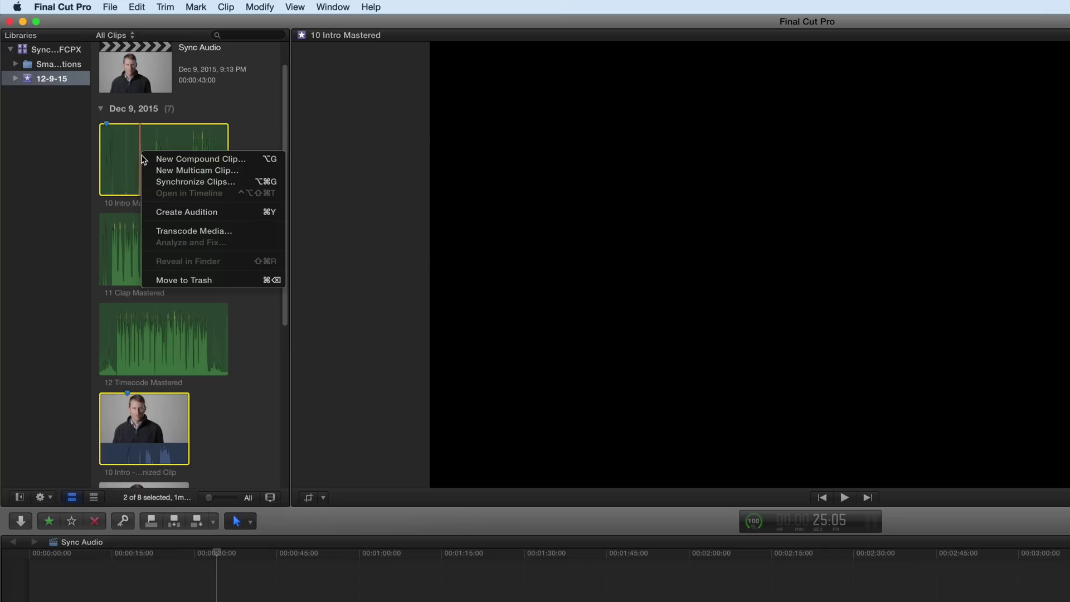
click(175, 182)
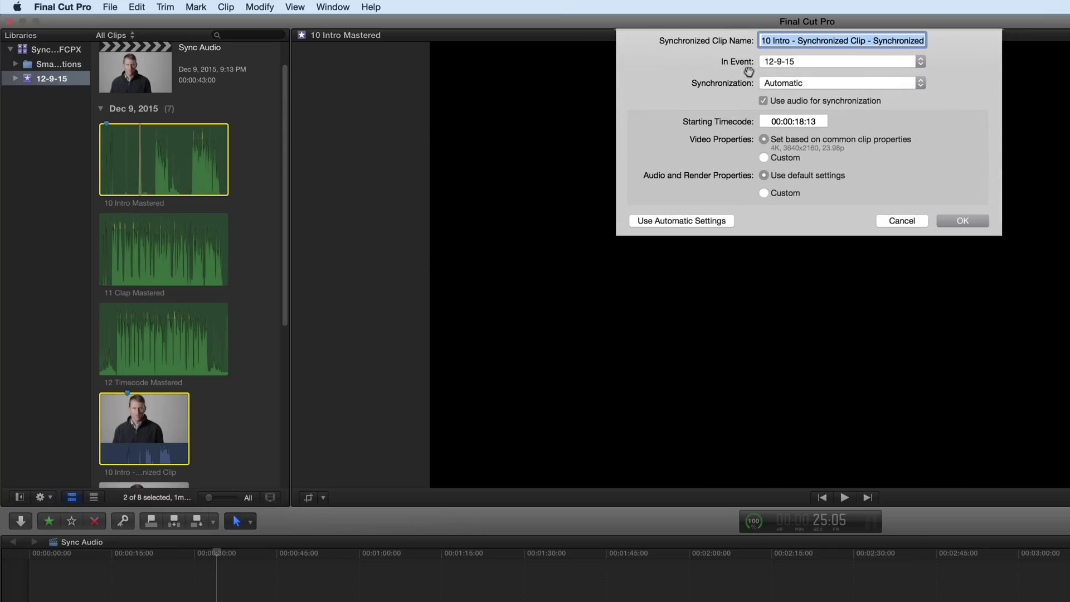
click(918, 83)
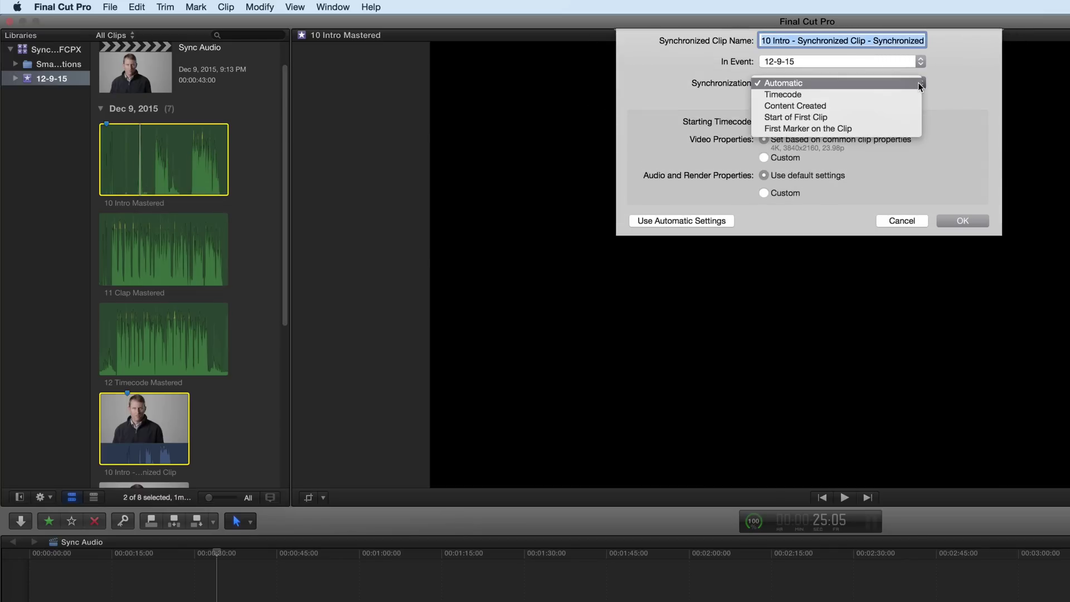
click(911, 129)
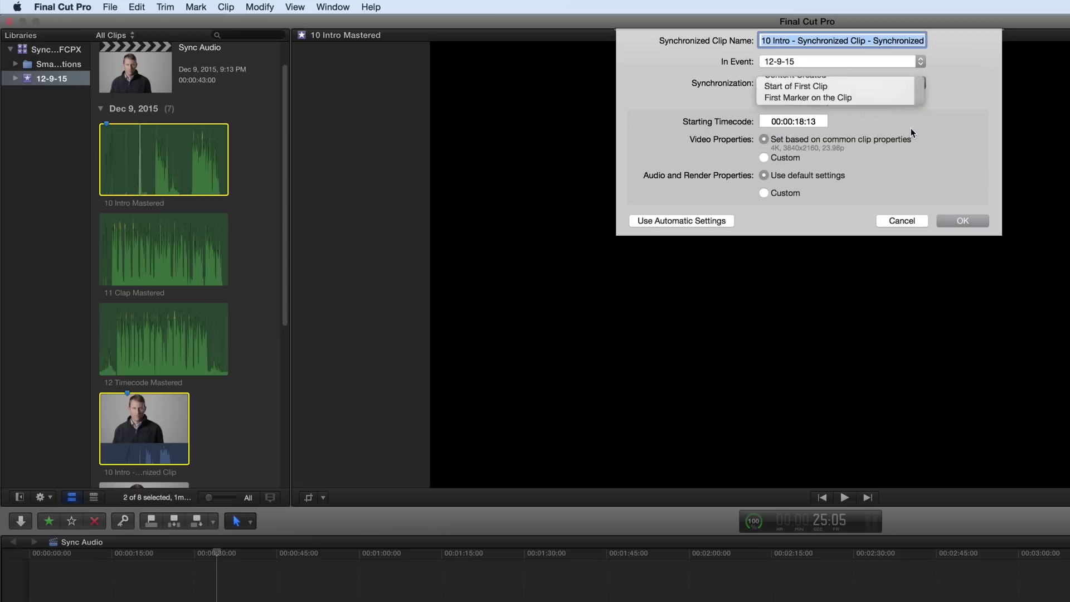
click(963, 220)
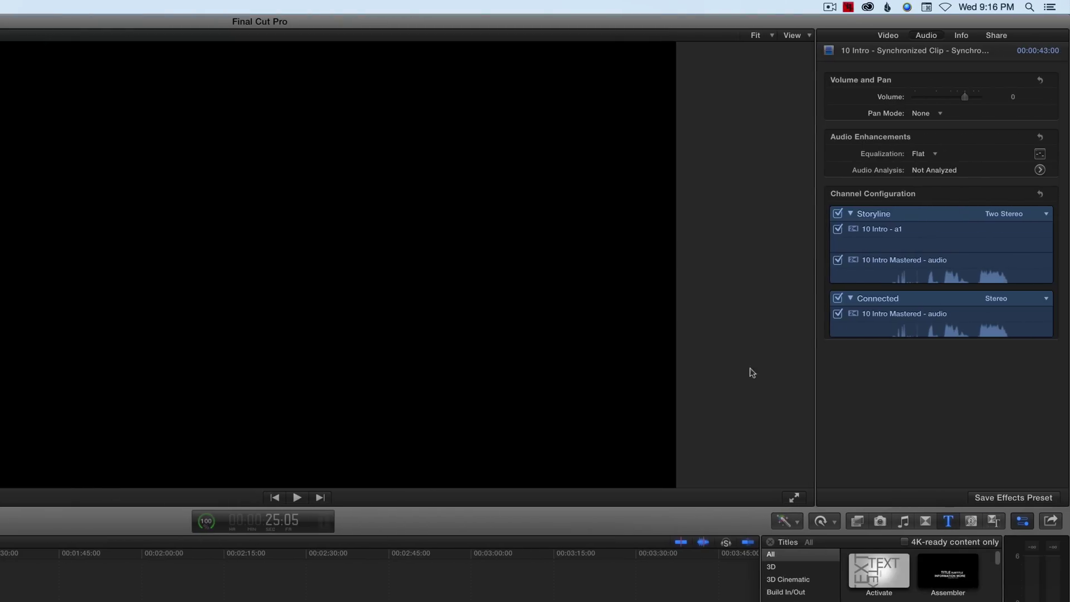
click(838, 213)
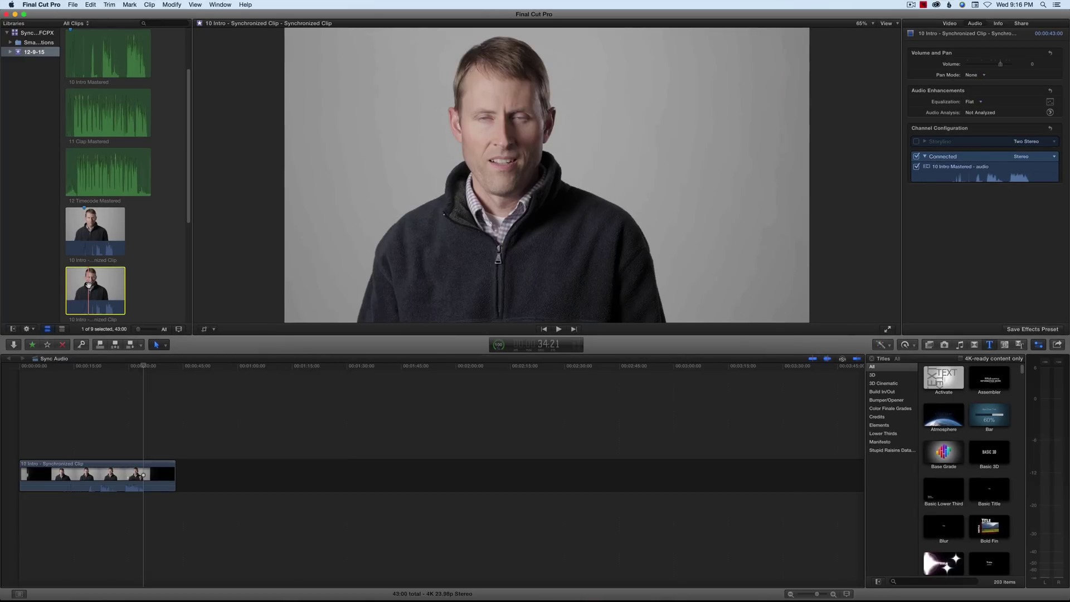
key(e)
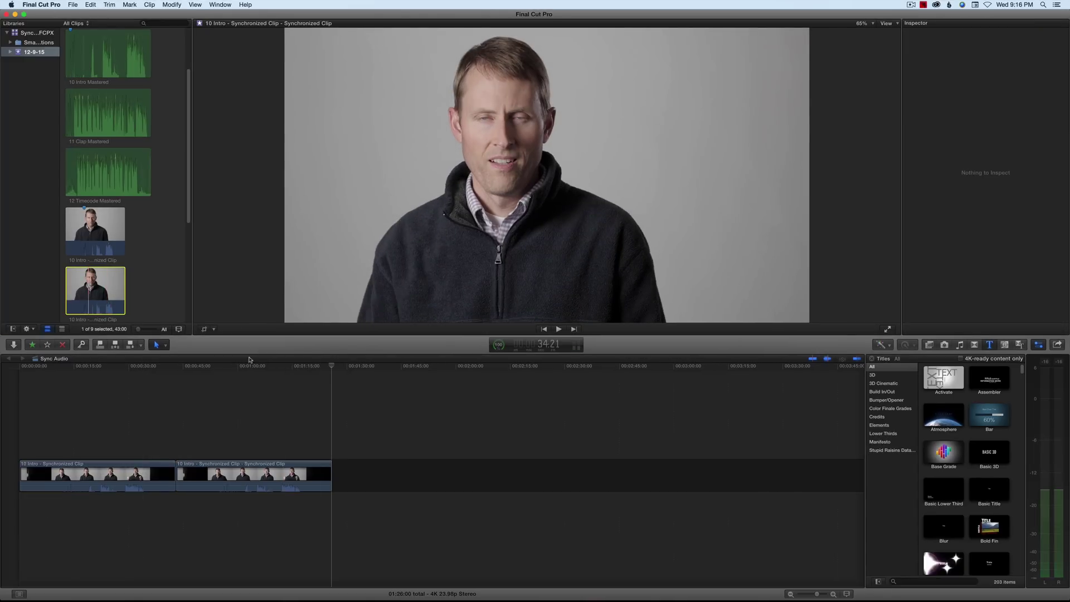
click(277, 388)
key(space)
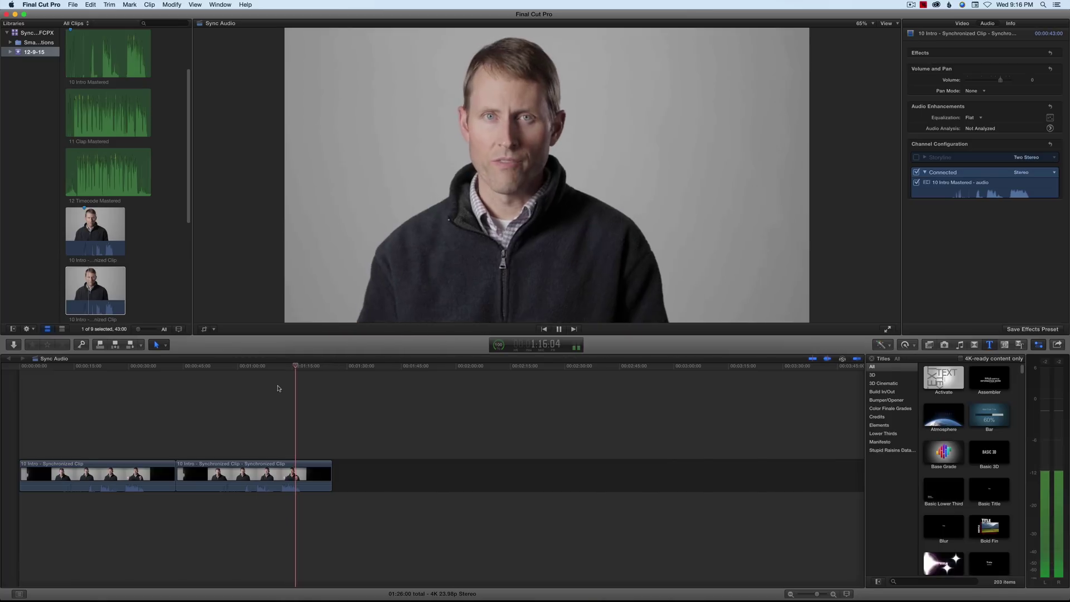
key(space)
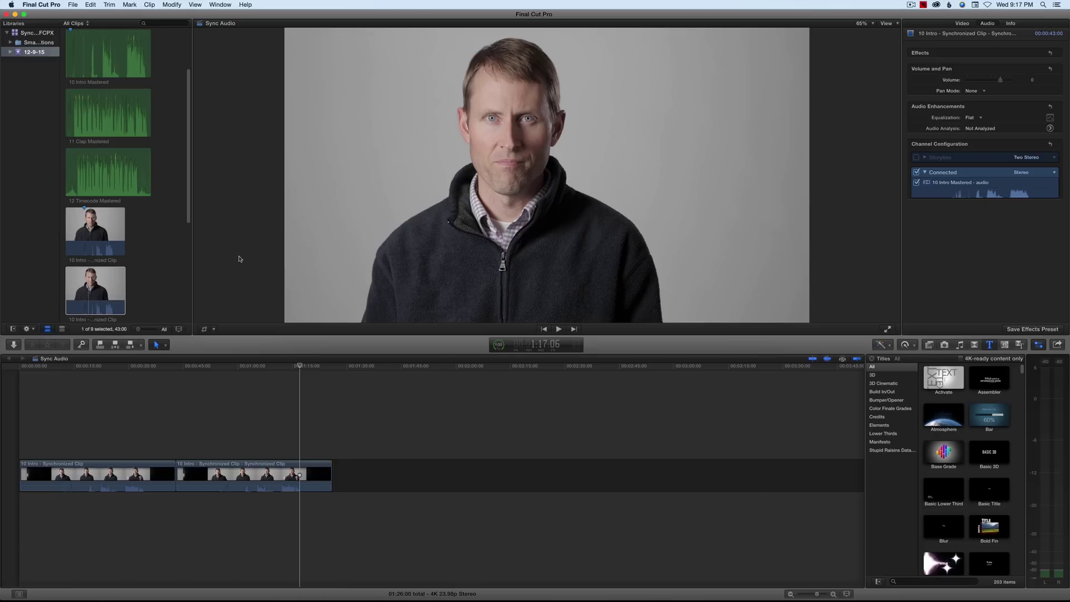
Synchronize 12 Timecode with 12 Timecode Mastered using the Timecode method
drag(188, 171, 194, 271)
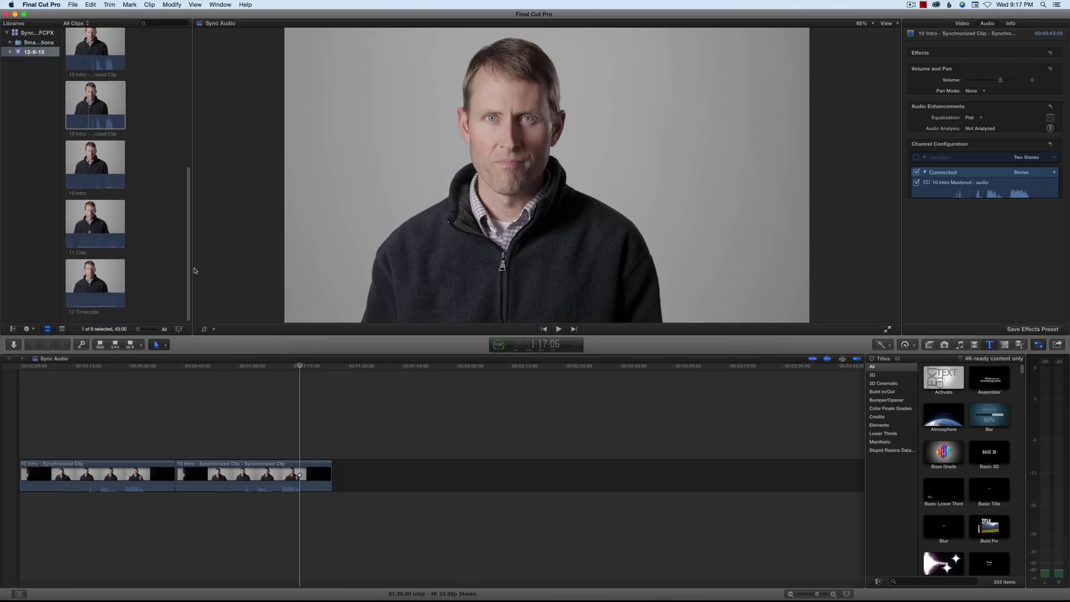
click(110, 279)
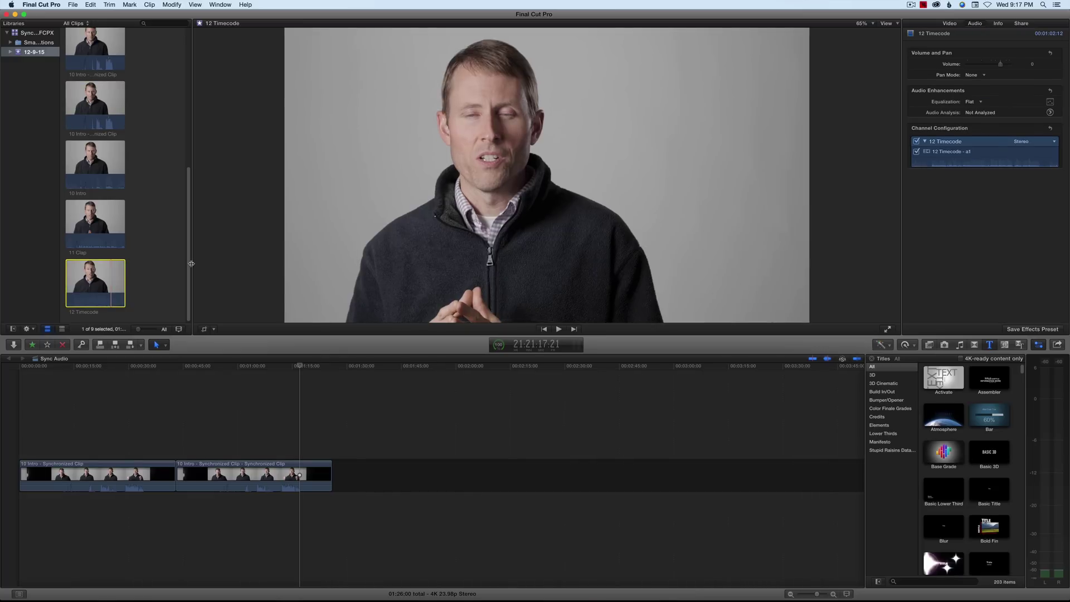
scroll(186, 262, up, 1)
drag(186, 262, 202, 173)
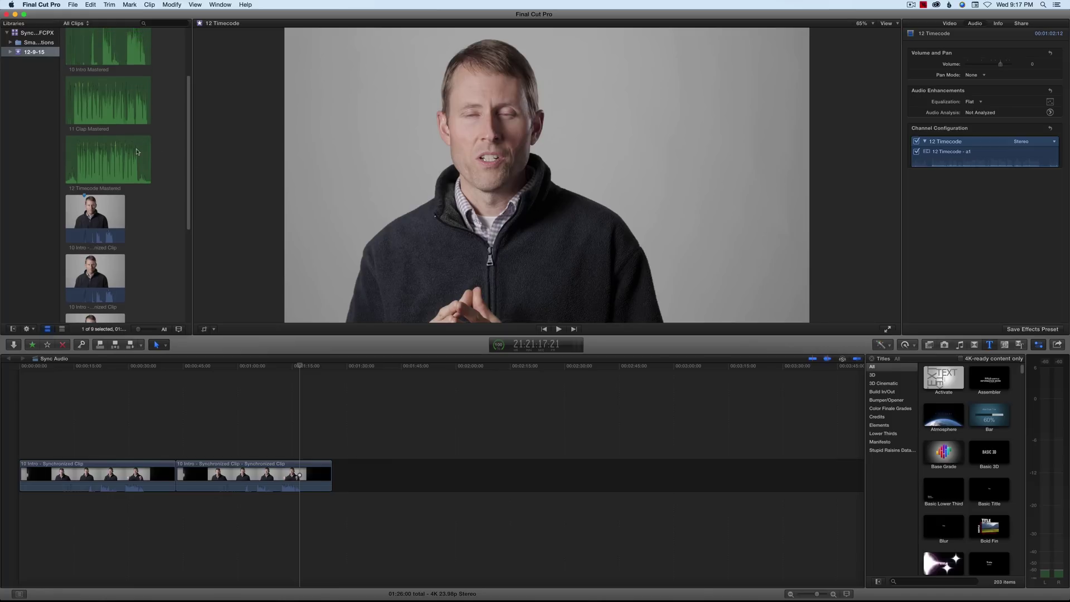
super+click(137, 152)
right_click(137, 151)
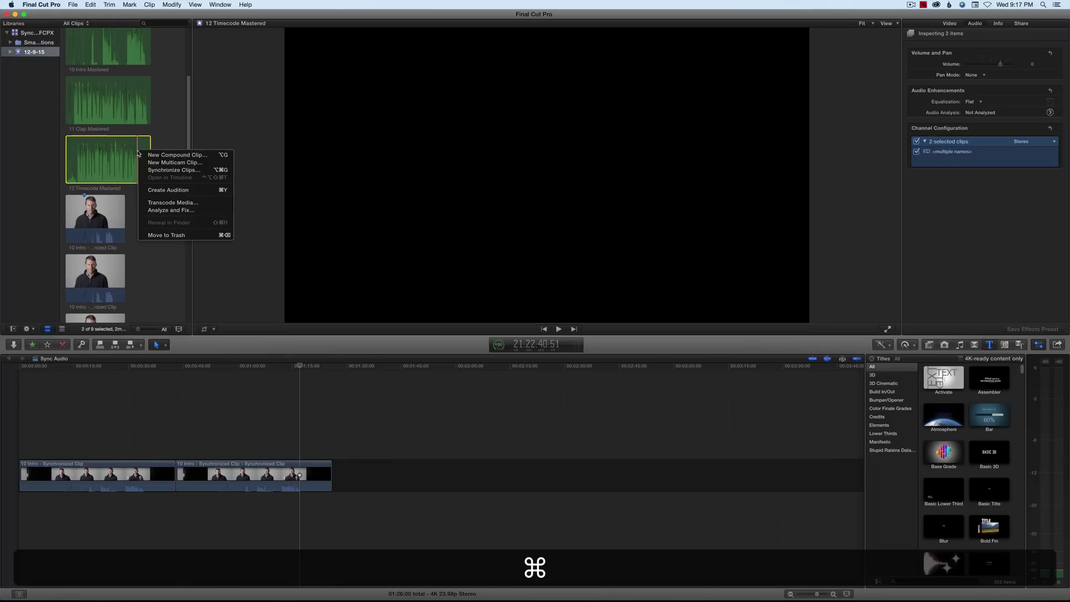
click(162, 170)
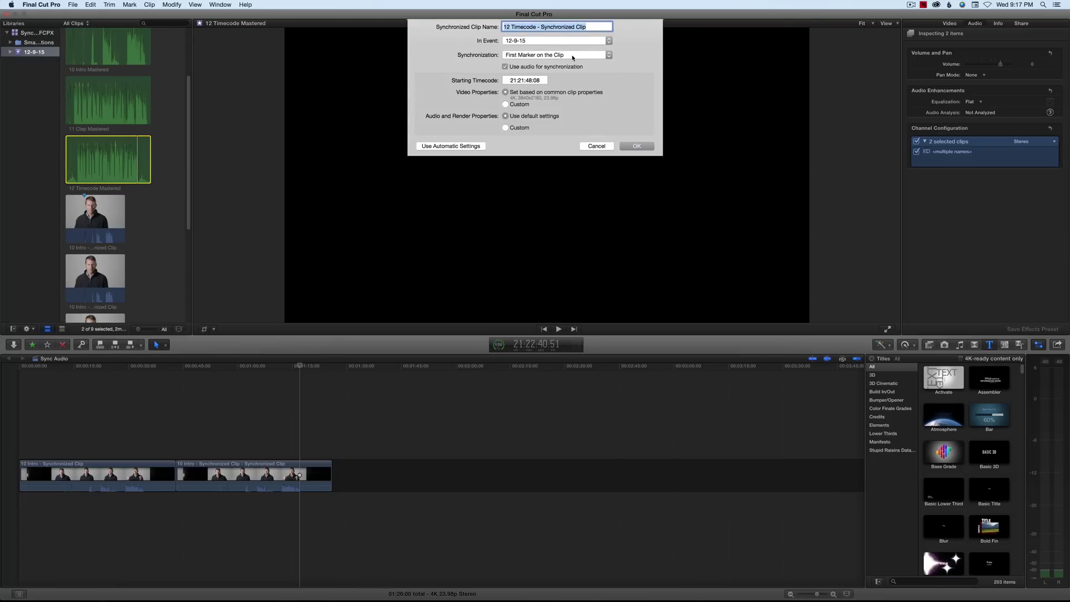
click(573, 56)
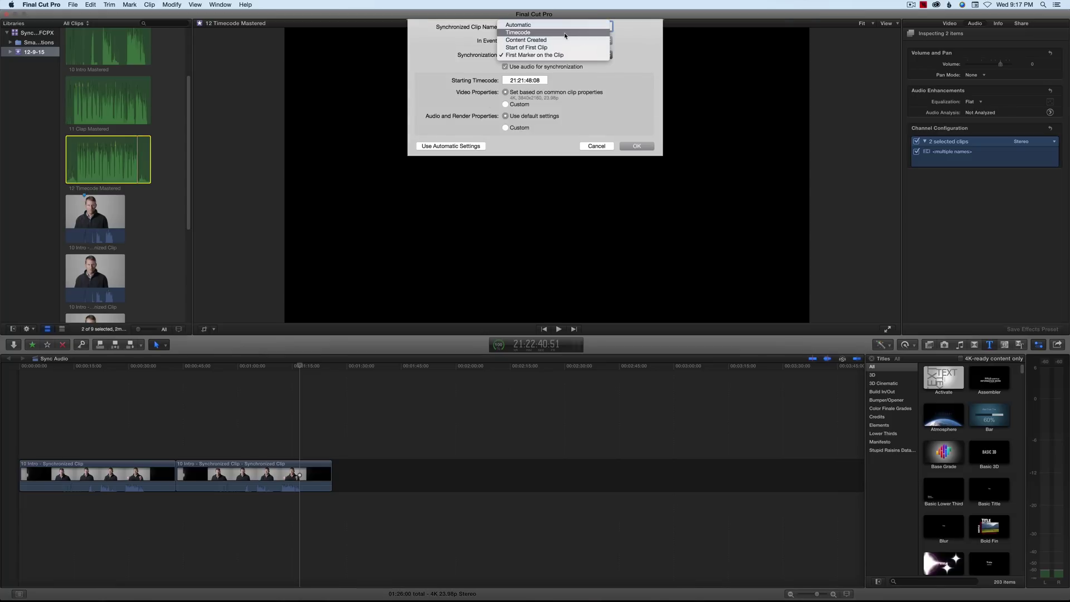
click(557, 32)
click(641, 146)
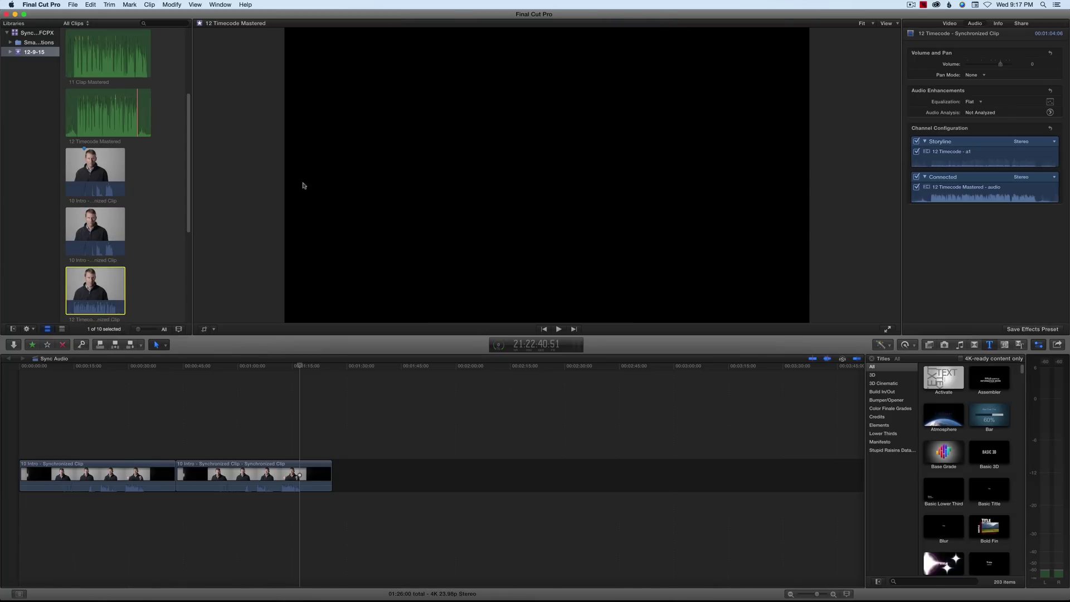
Mute the Storyline camera audio, append the clip, and play from about 1:30
click(916, 141)
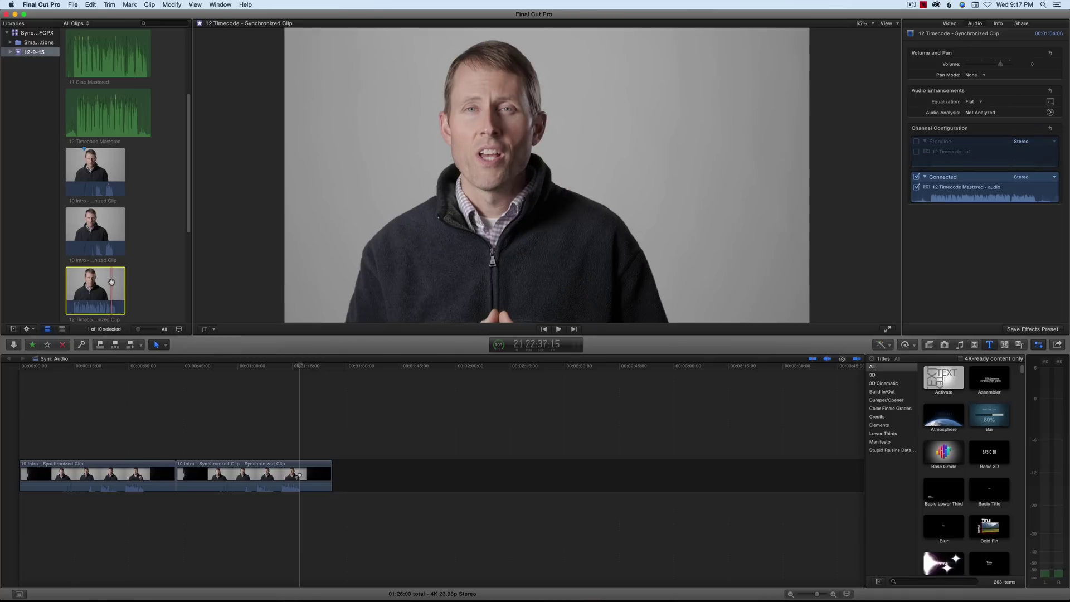
key(e)
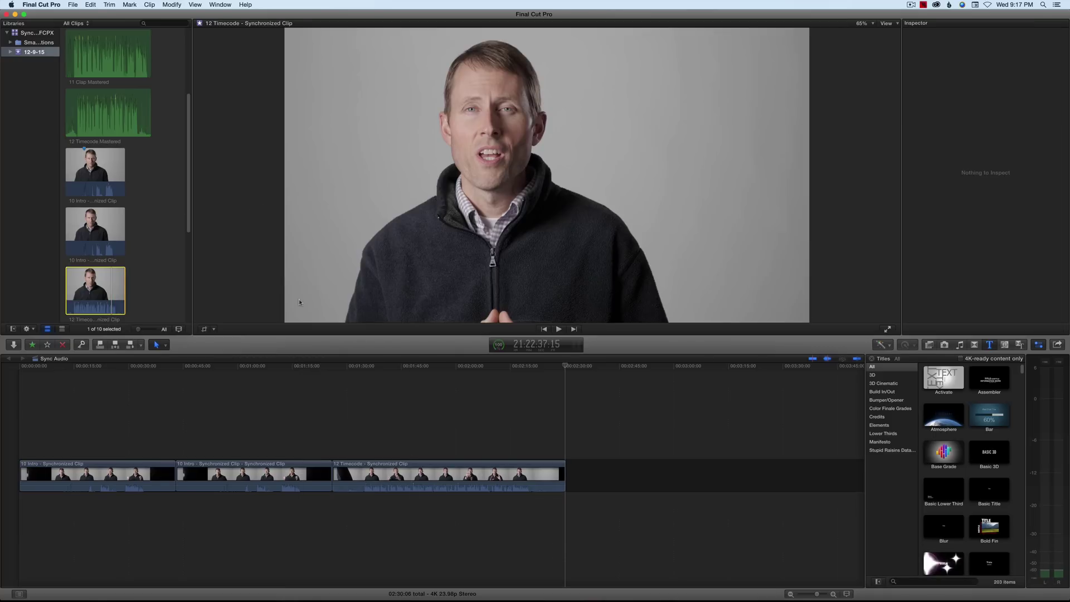
click(362, 389)
key(space)
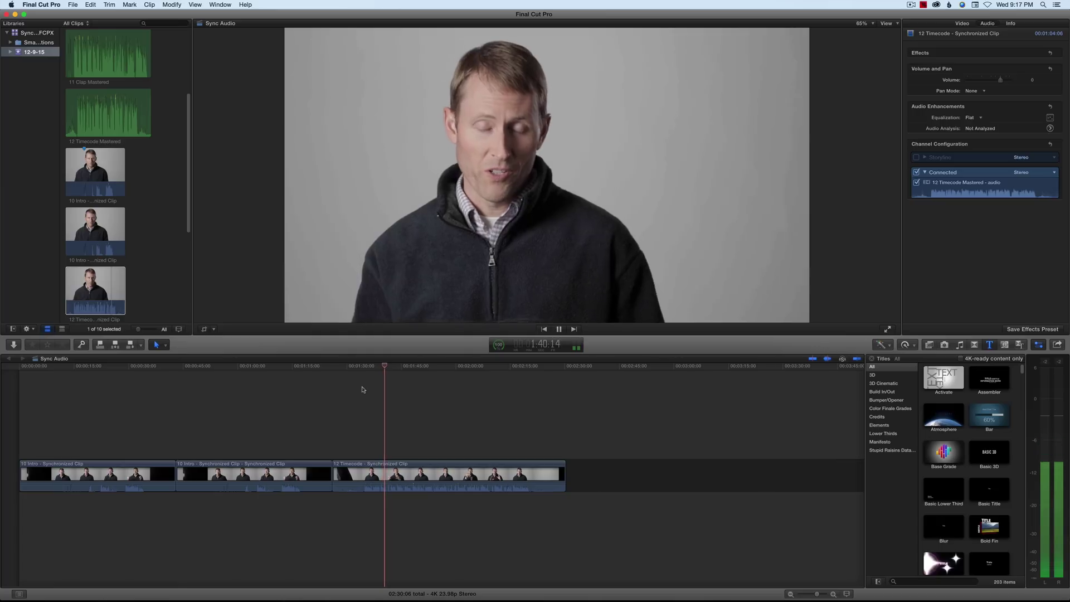
key(space)
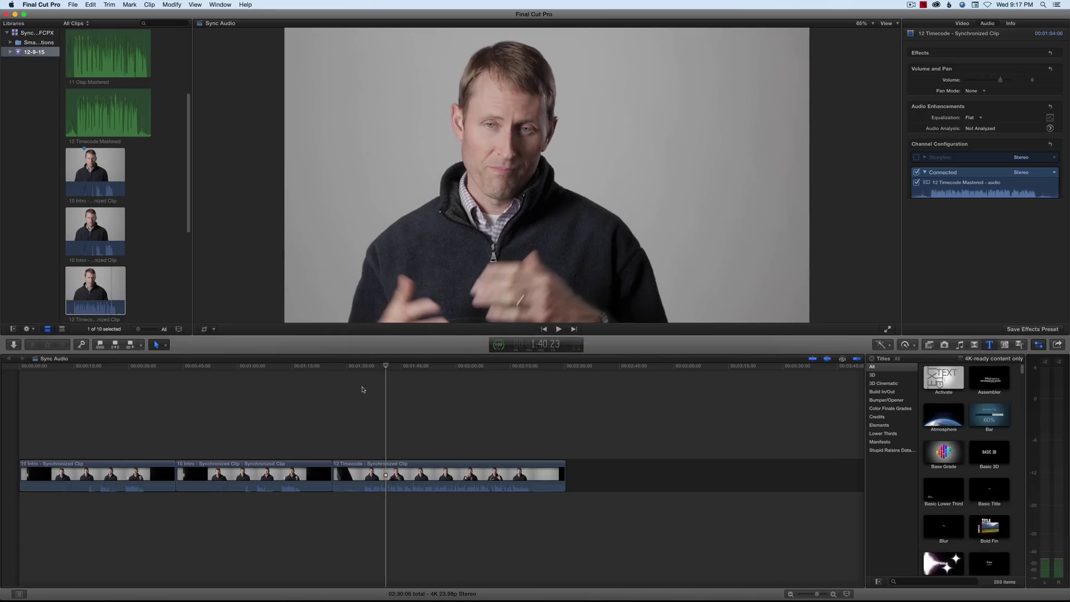